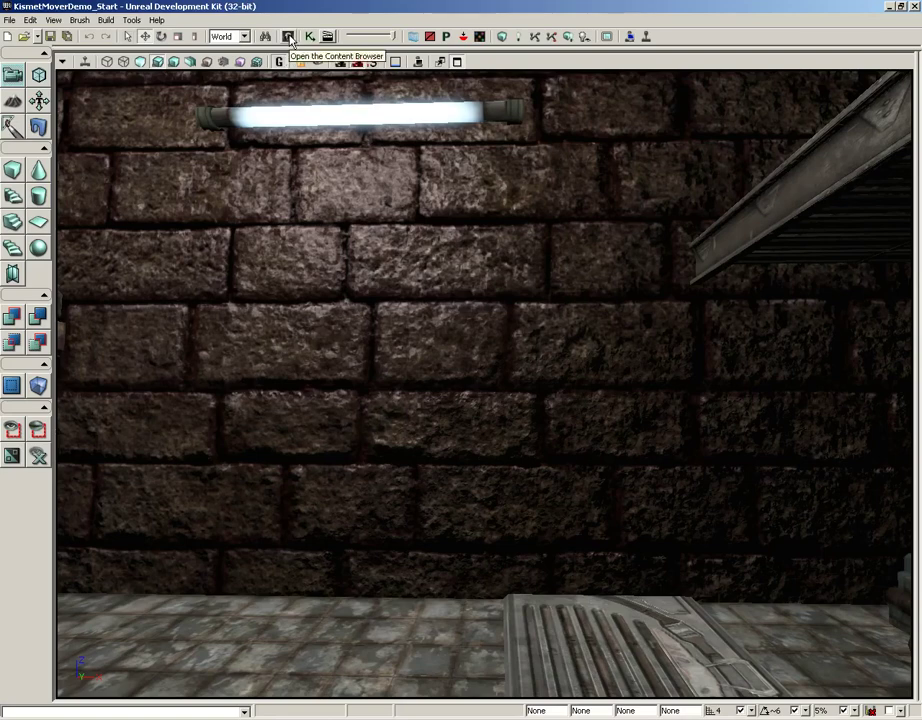
In the Content Browser, view the wall_stone_blocks_normal texture's properties, then close the dialog.
click(288, 37)
double_click(612, 345)
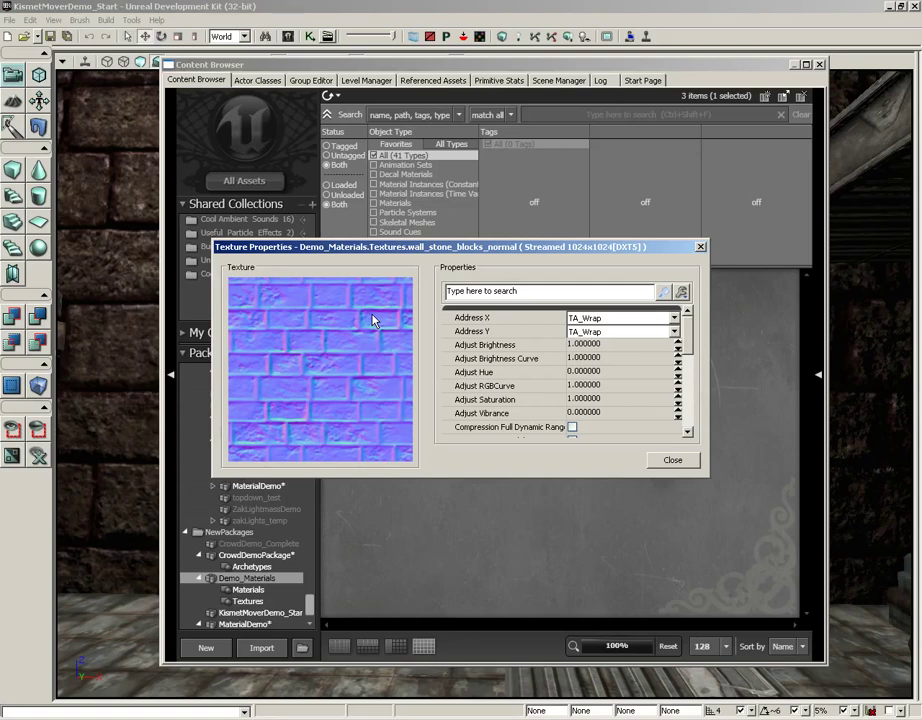
click(702, 249)
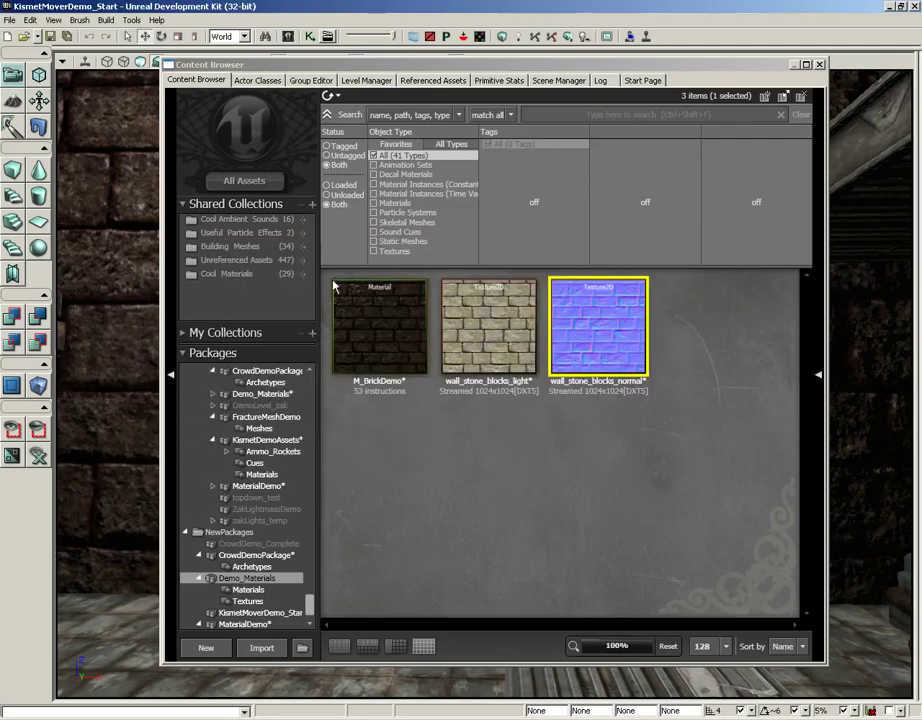
Open M_BrickDemo in the Material Editor and add a BumpOffset node (Height Ratio 0.05, Reference Plane 0.5).
double_click(370, 319)
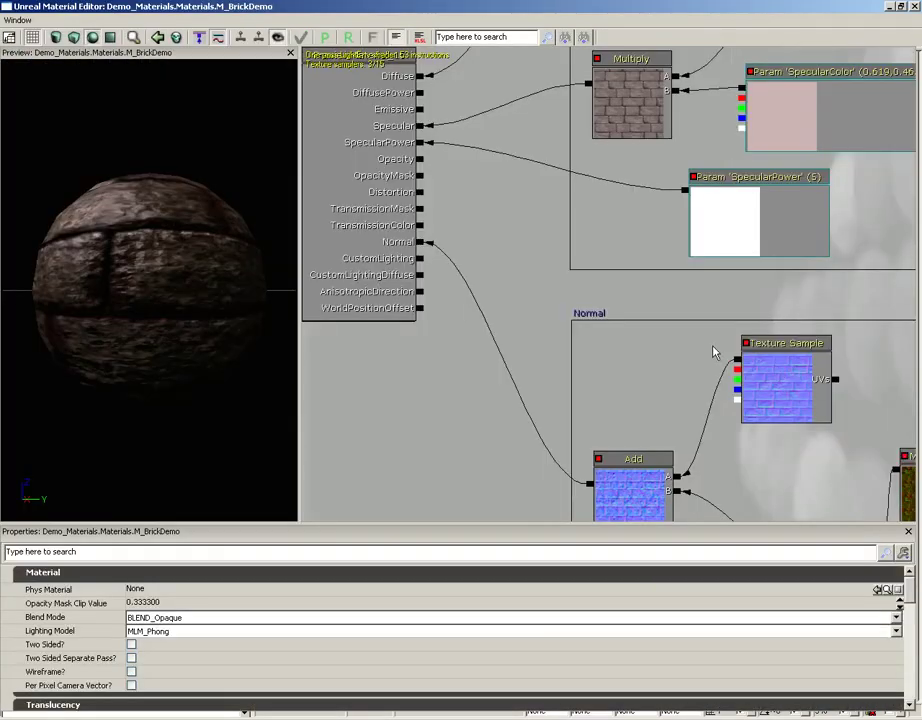
drag(714, 350, 573, 284)
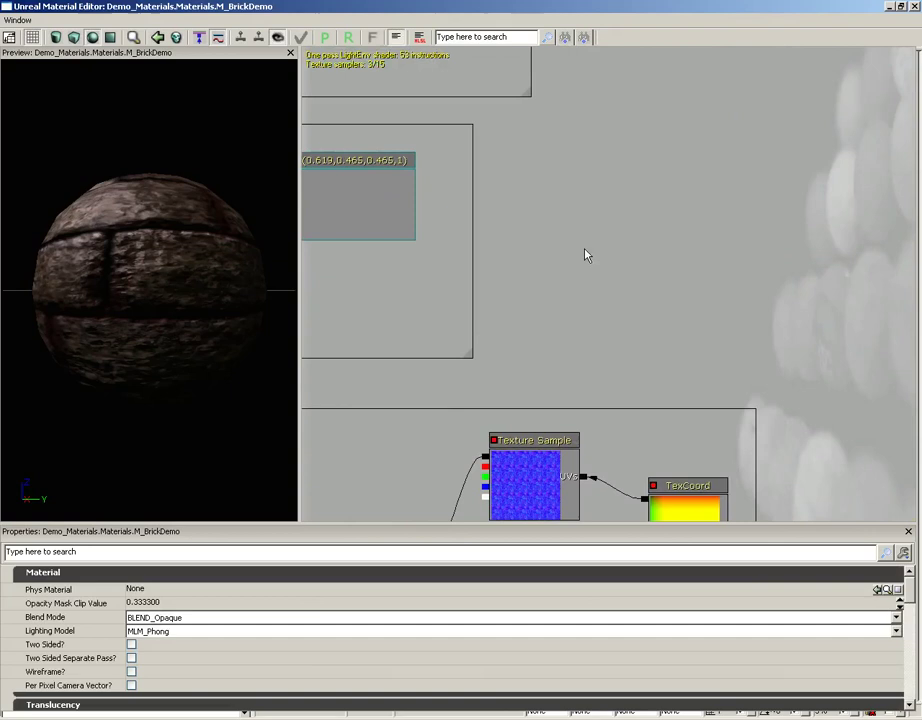
right_click(557, 166)
mouse_move(603, 343)
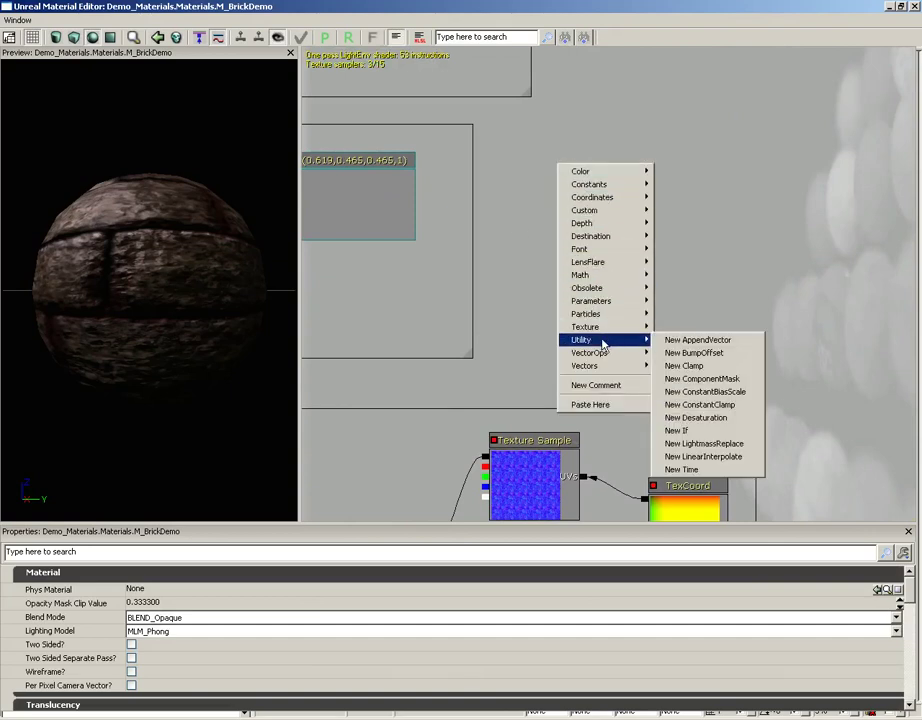
click(690, 353)
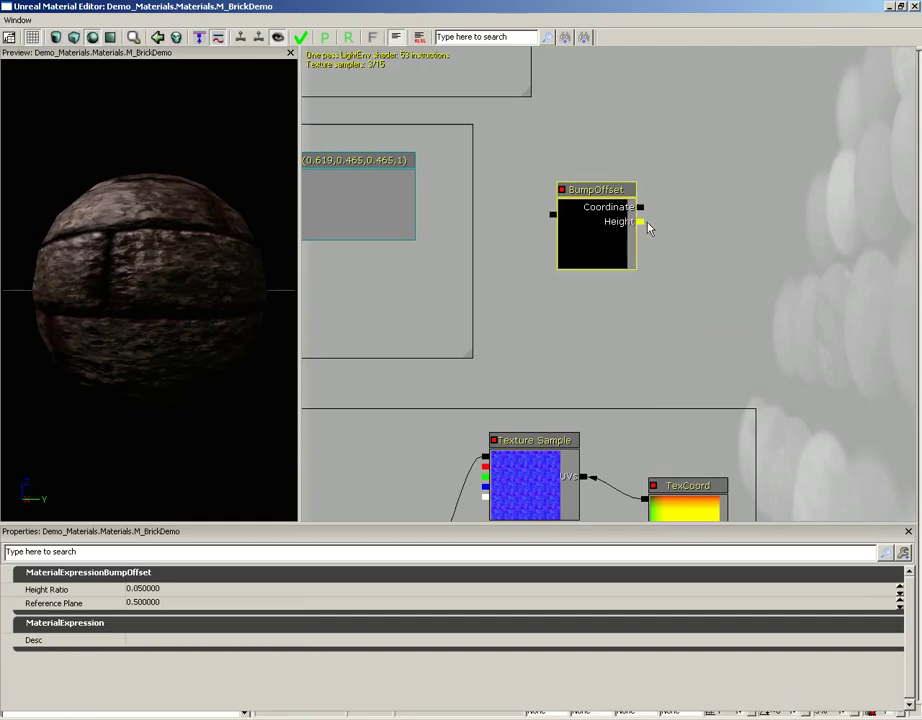
Copy the normal-map Texture Sample with Ctrl+W and connect the copy's alpha to BumpOffset's Height.
drag(566, 274, 699, 191)
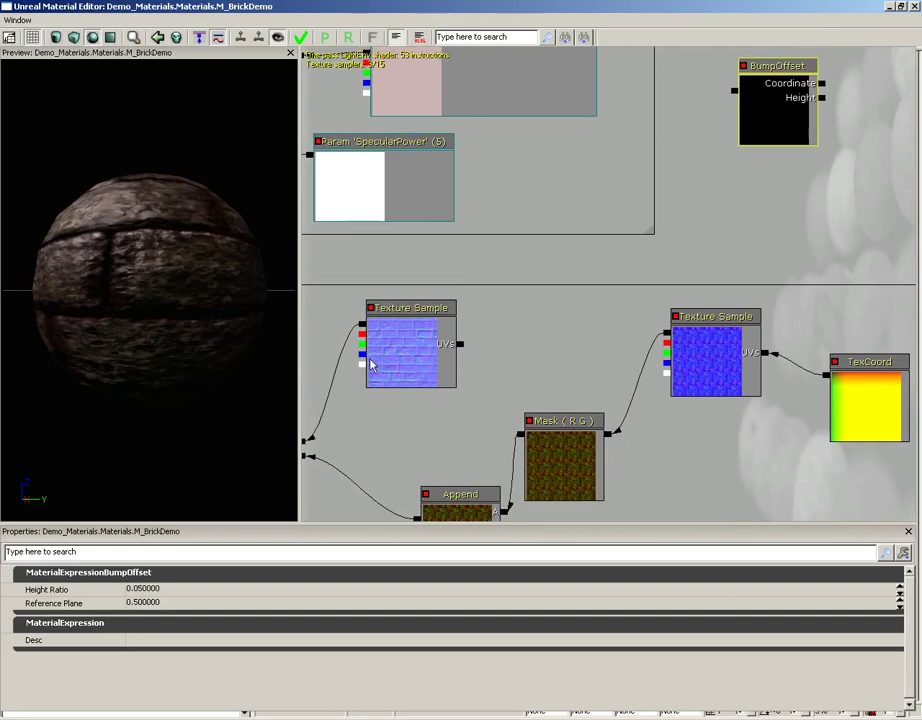
drag(365, 372, 704, 119)
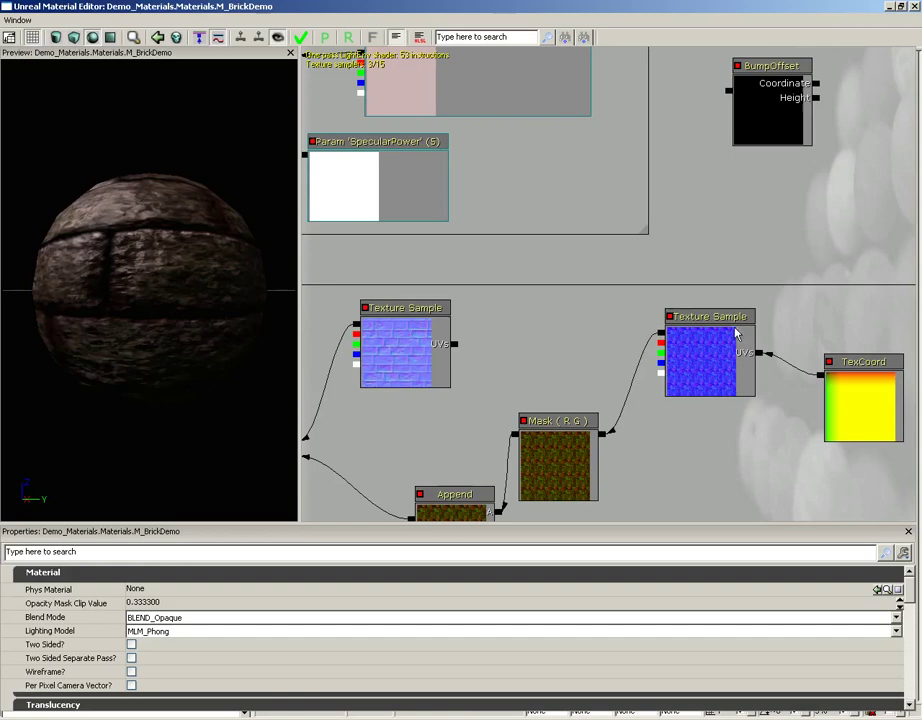
click(415, 365)
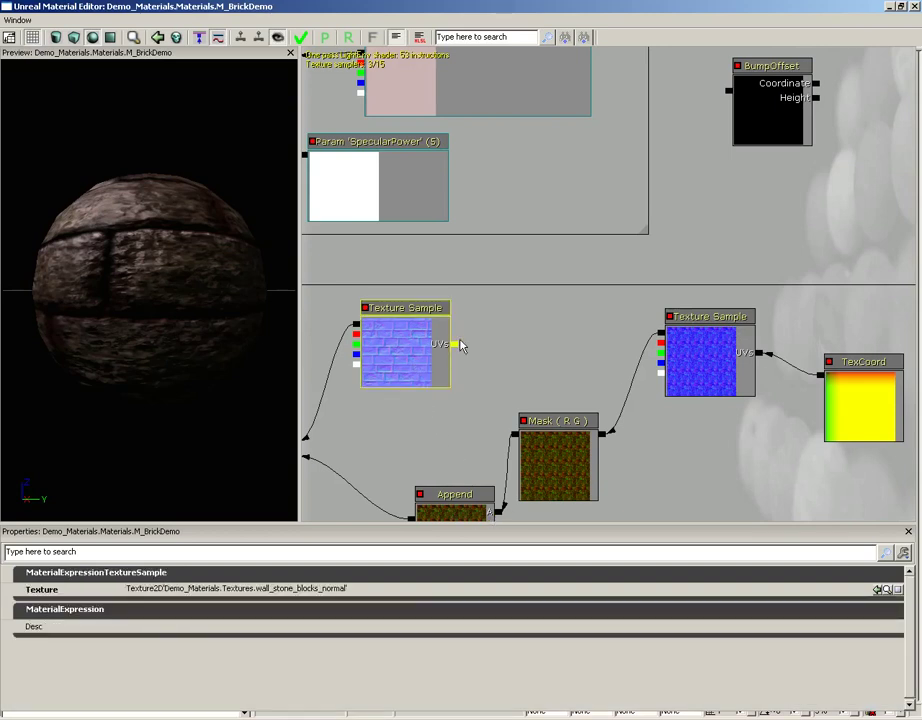
key(ctrl+w)
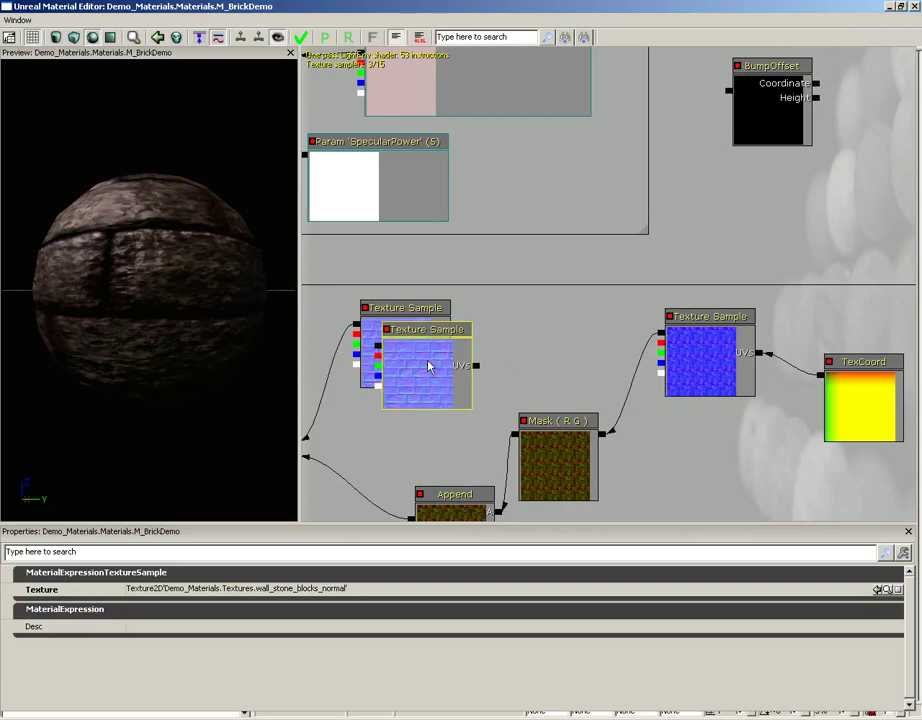
drag(428, 366, 797, 134)
drag(716, 193, 634, 391)
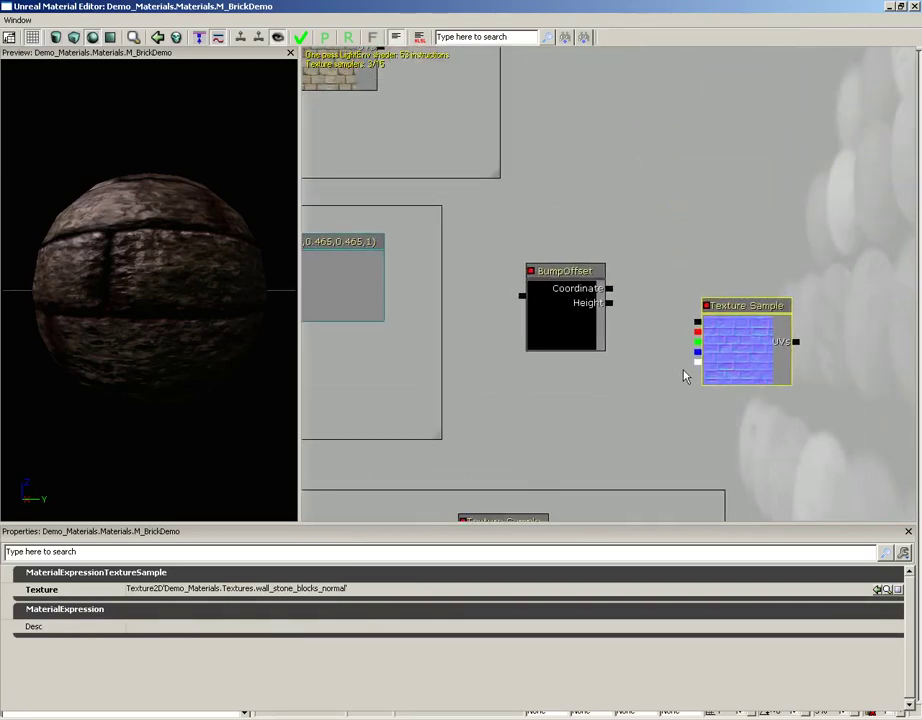
drag(697, 363, 609, 304)
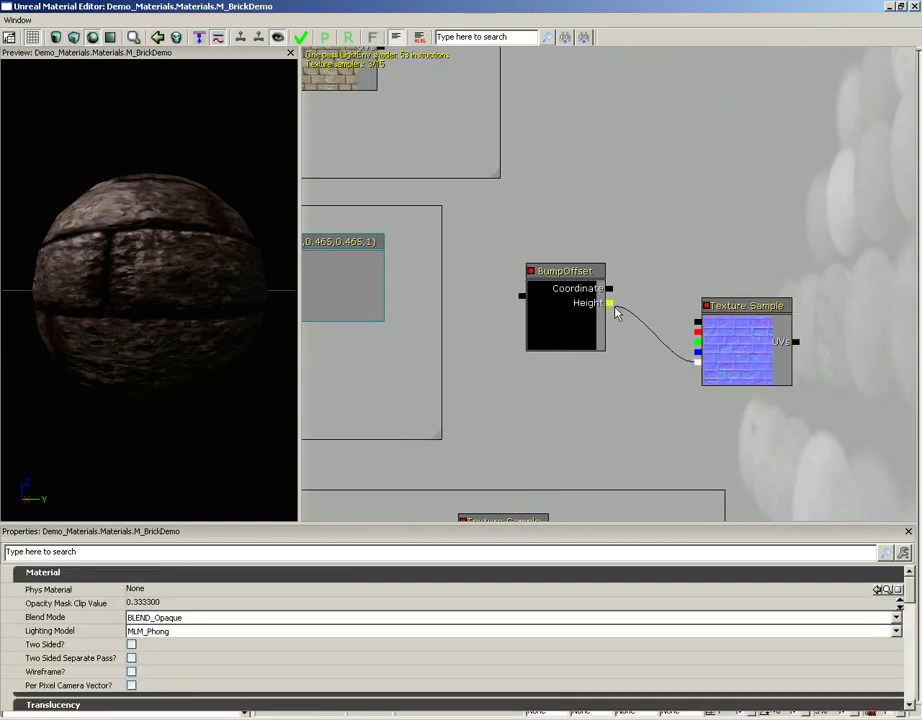
drag(549, 387, 661, 254)
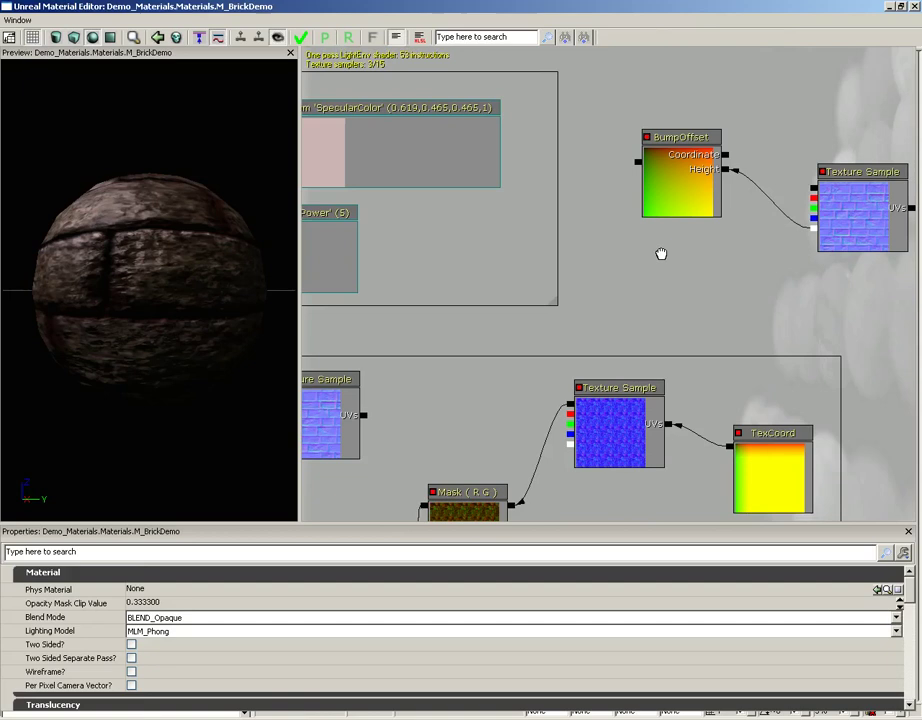
Connect BumpOffset's output to the brick and normal-map Texture Samples' UVs, then rotate the preview sphere.
click(692, 192)
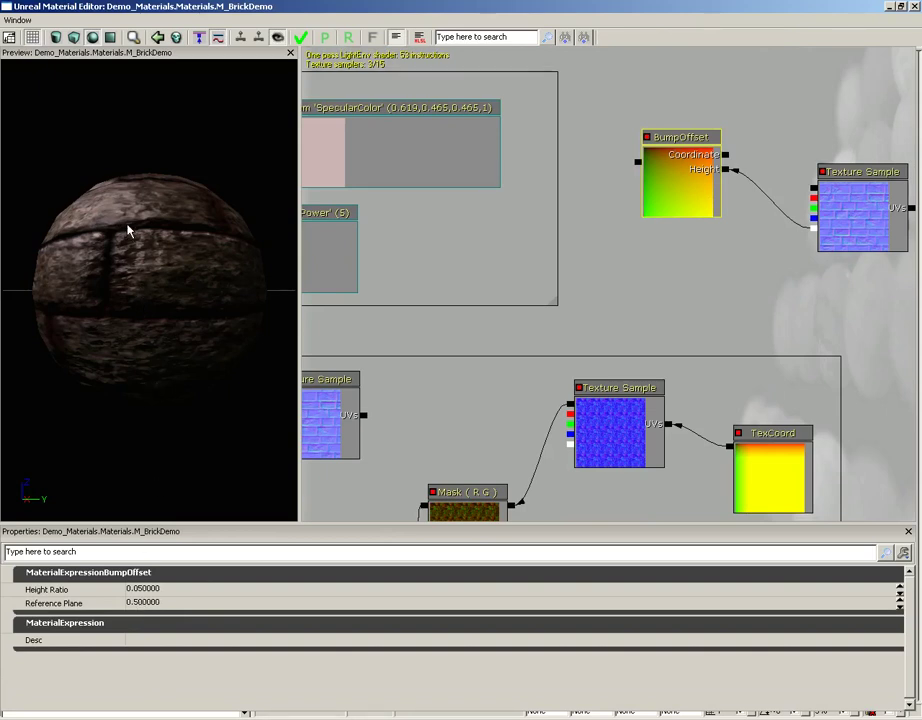
drag(704, 282, 771, 268)
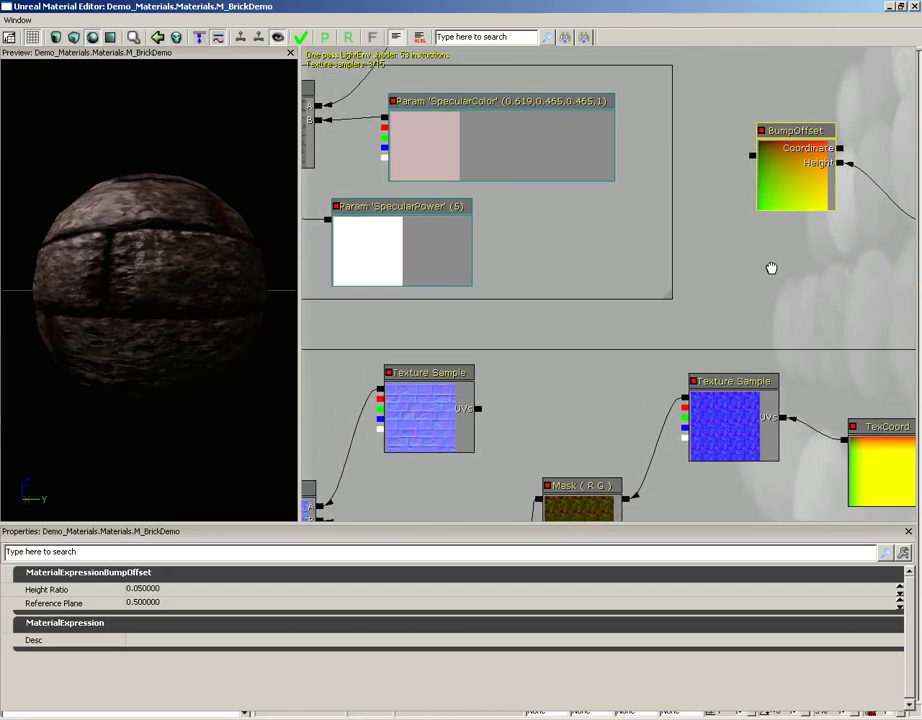
drag(755, 165, 731, 509)
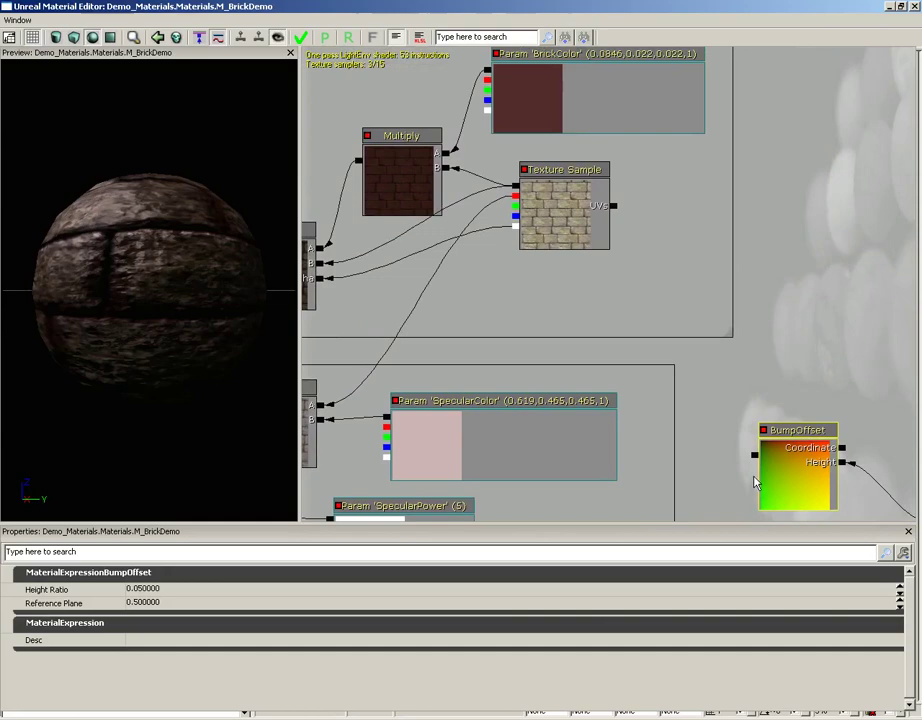
drag(754, 455, 616, 212)
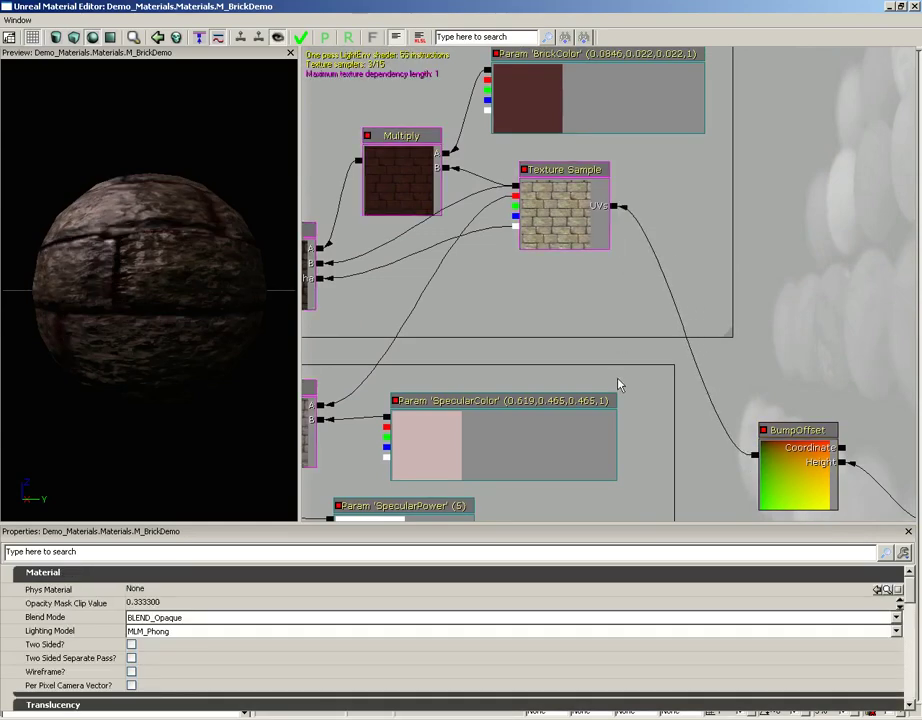
drag(617, 383, 594, 205)
drag(731, 271, 458, 453)
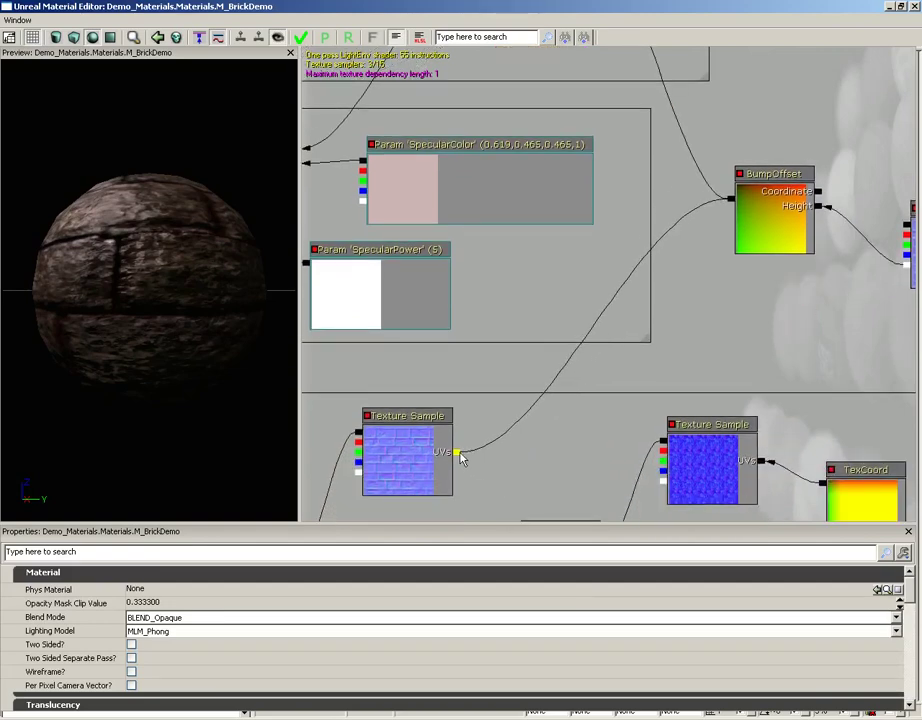
drag(165, 298, 172, 218)
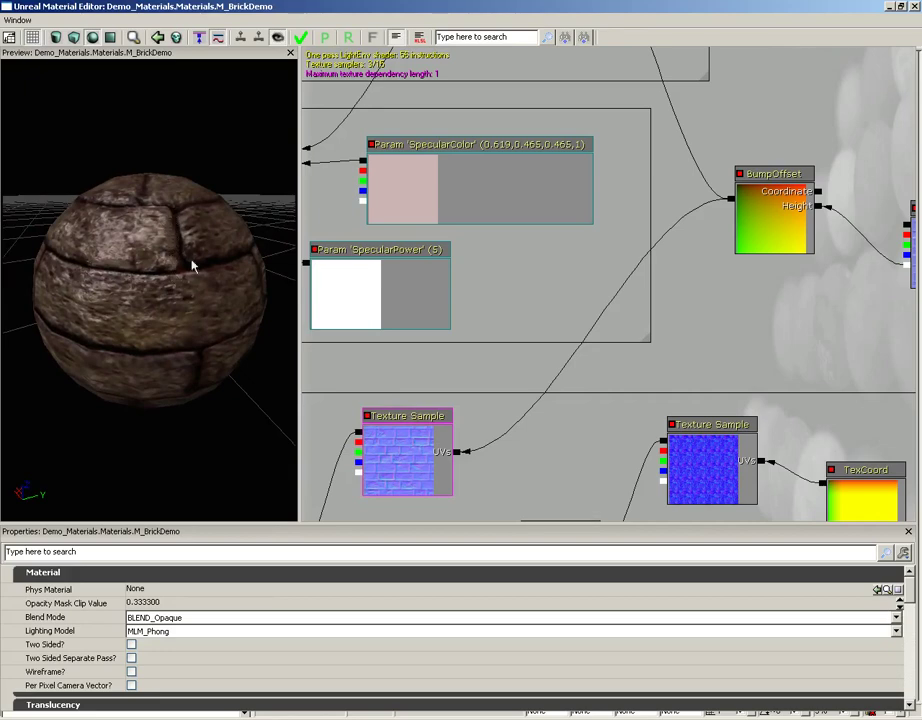
drag(136, 263, 230, 251)
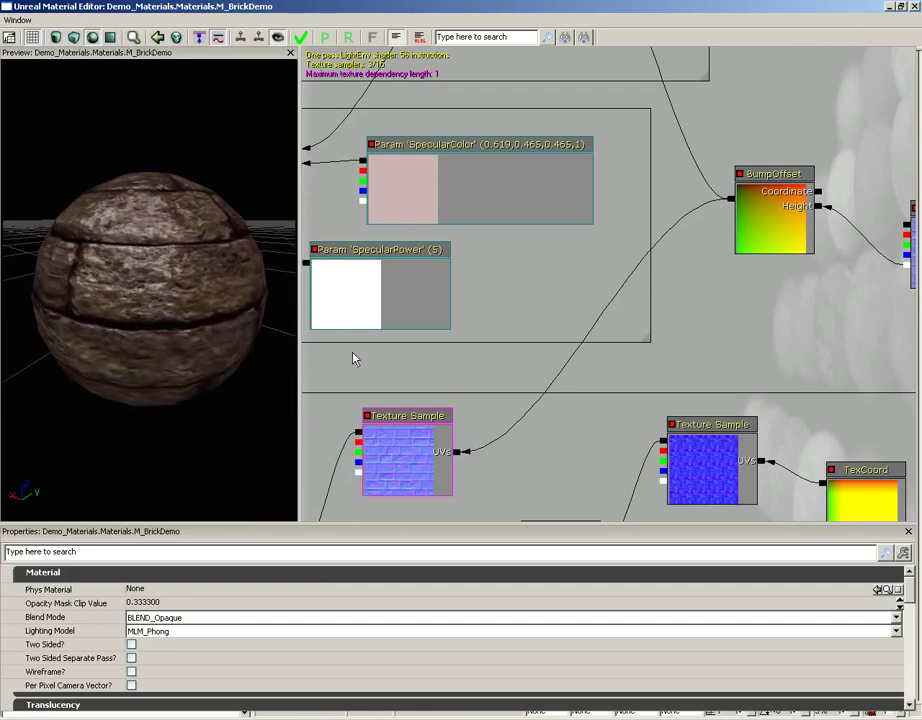
Lower the SpecularColor default value's luminance, making it (0.231, 0.136, 0.136).
drag(354, 356, 521, 407)
click(613, 253)
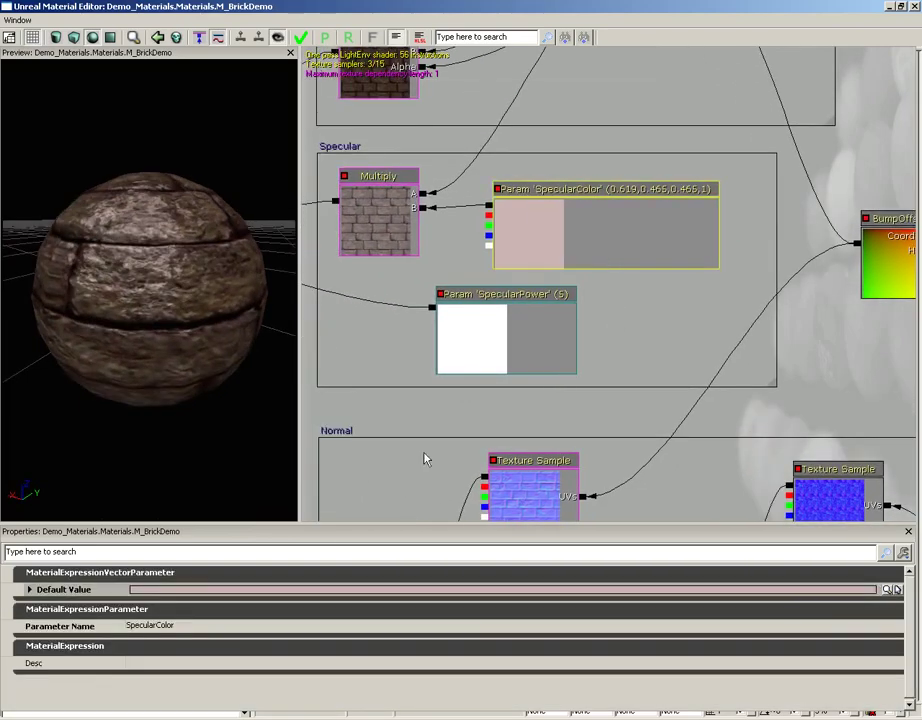
click(887, 590)
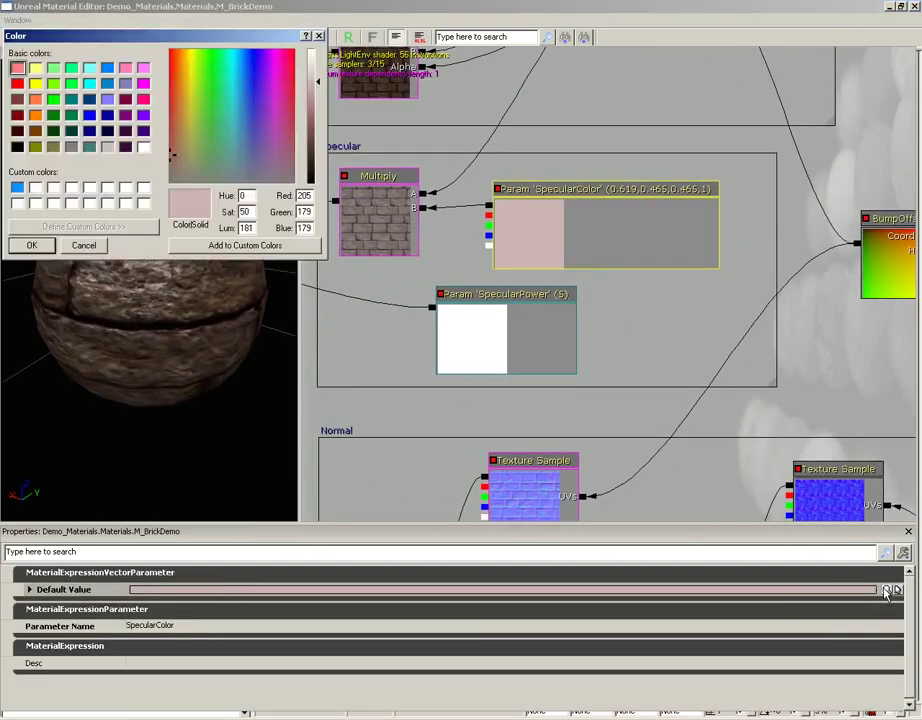
click(311, 122)
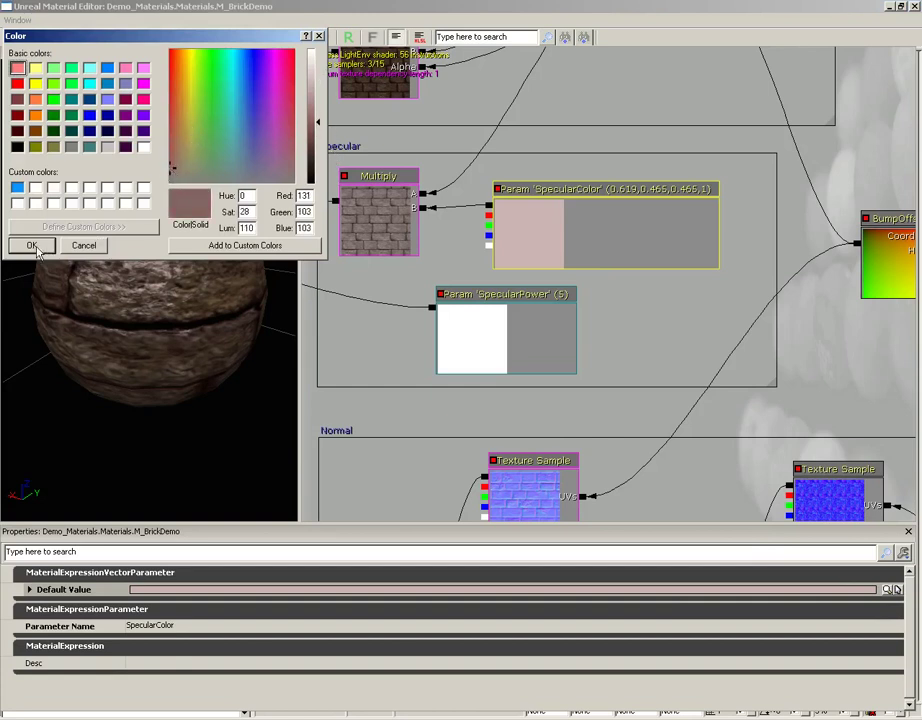
click(32, 246)
drag(175, 288, 204, 202)
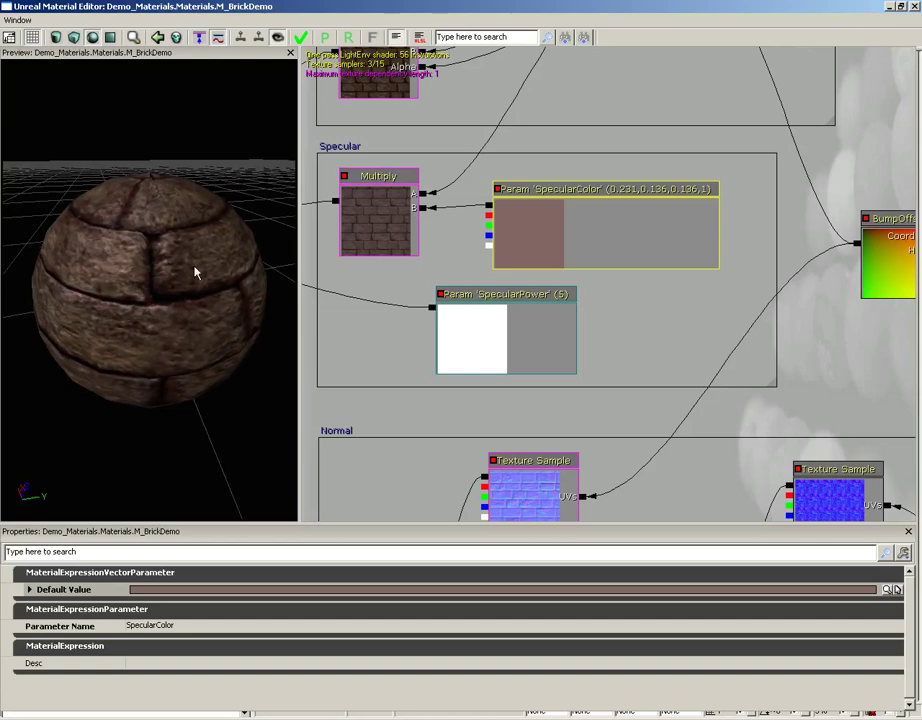
Enclose BumpOffset and its texture sample in a 'Bump Offset' comment and apply the material.
drag(700, 237, 404, 246)
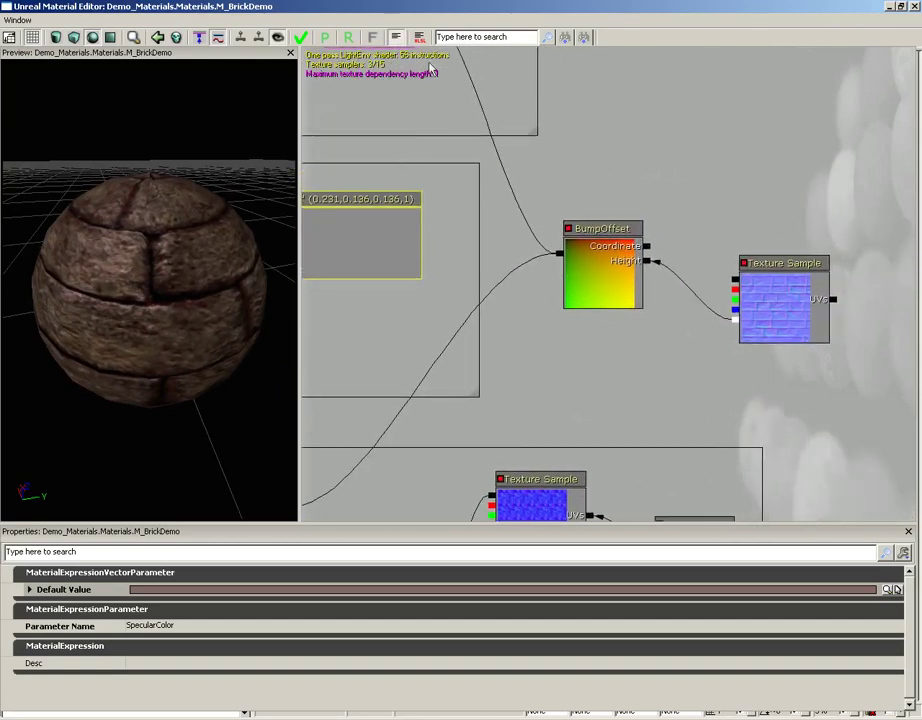
drag(667, 162, 583, 163)
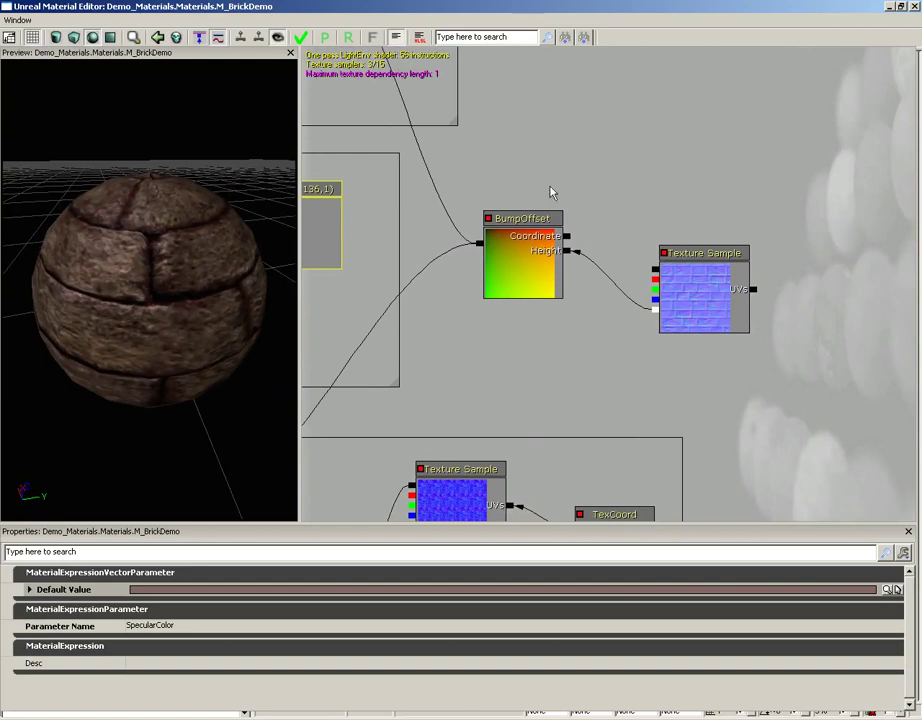
ctrl+alt+drag(464, 172, 794, 350)
right_click(594, 153)
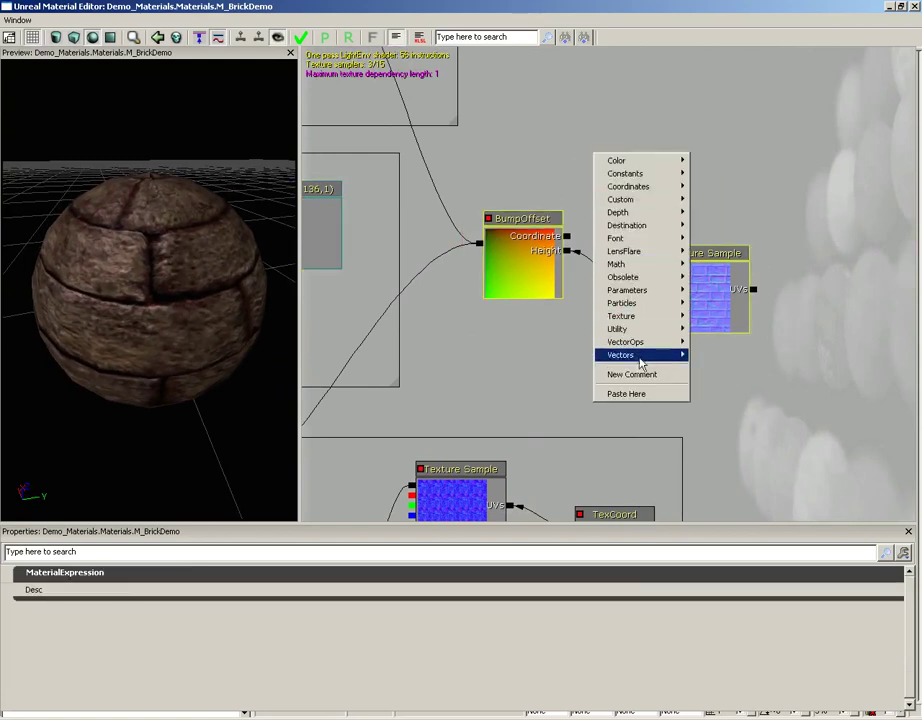
click(632, 374)
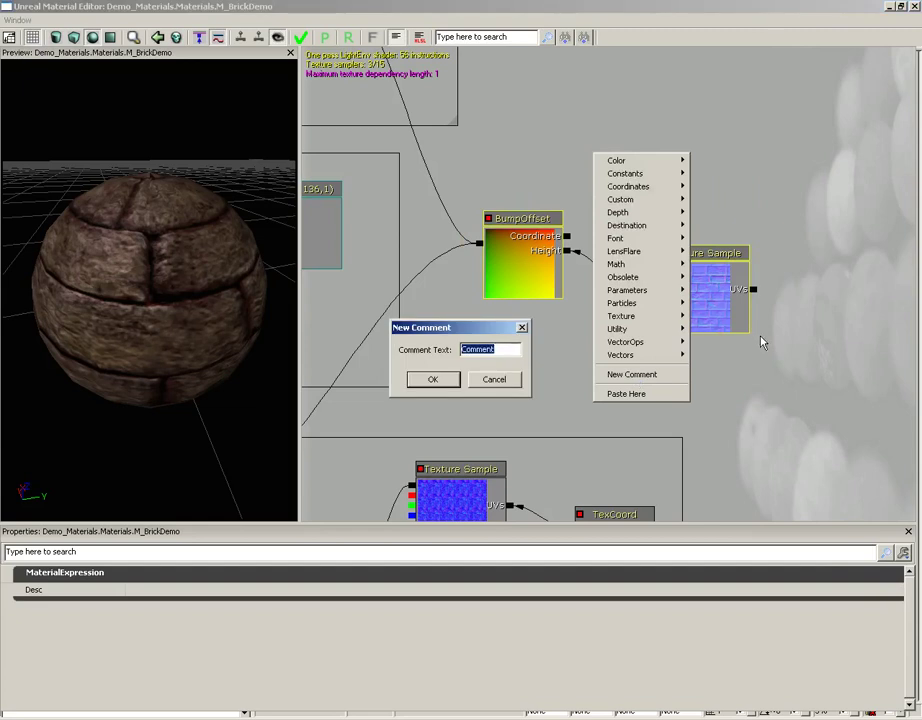
text(Bump Offset)
key(Return)
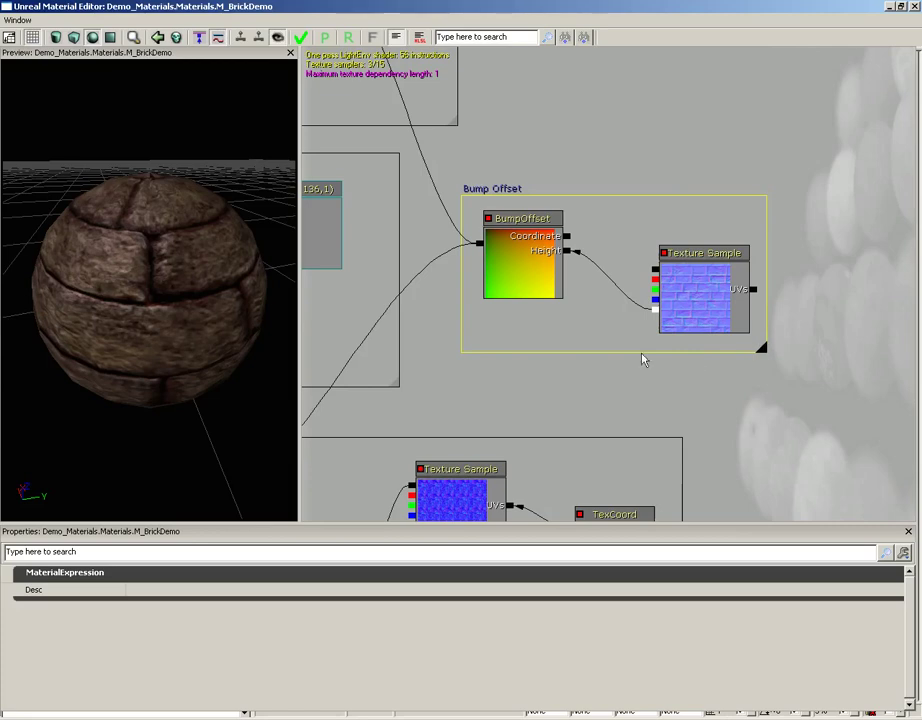
click(302, 38)
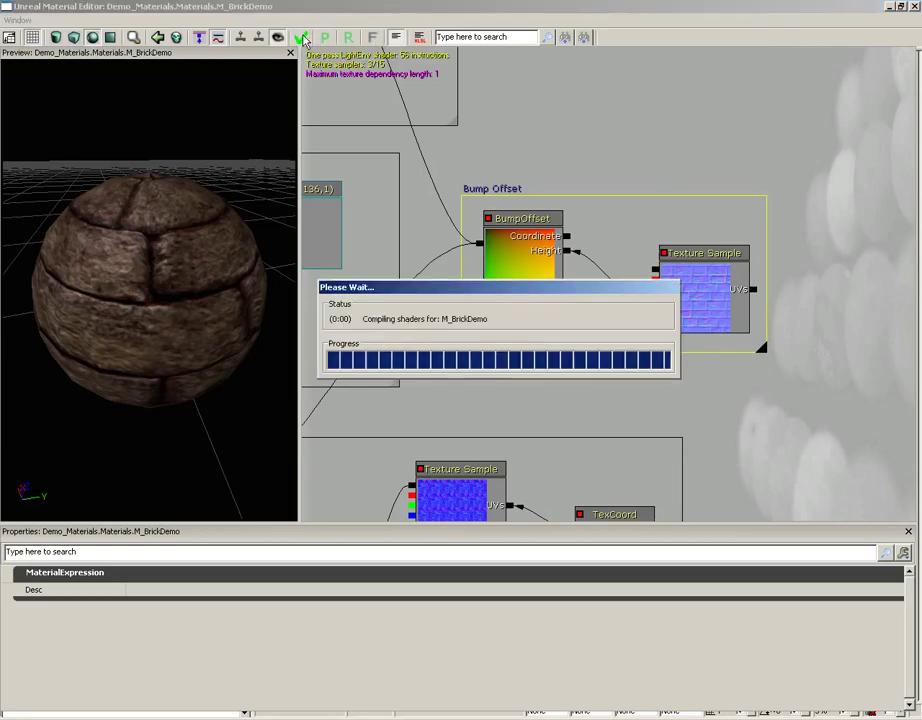
Close the Material Editor, save the material's package with Ctrl+S, and close the Content Browser.
click(915, 7)
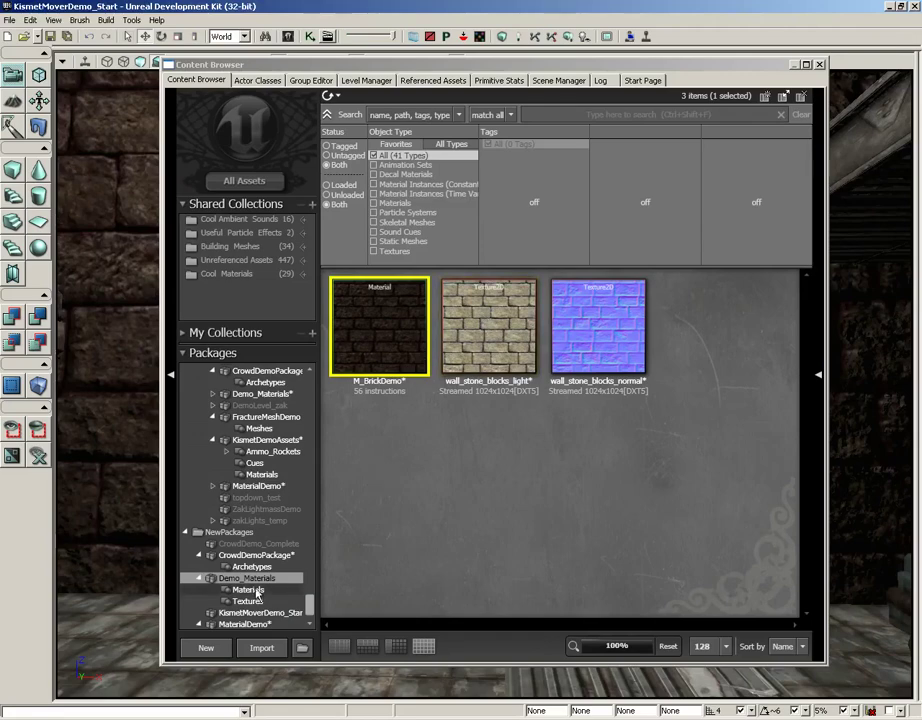
key(ctrl+s)
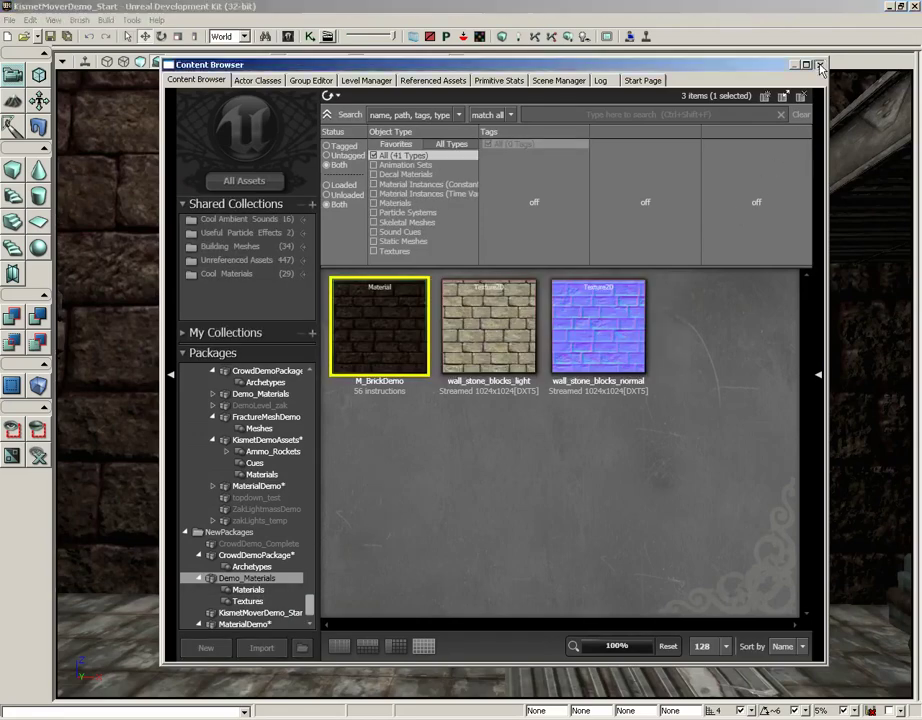
click(590, 56)
Fly the viewport camera around the brick wall and light tube to inspect the bump-offset depth.
right_drag(581, 300, 555, 311)
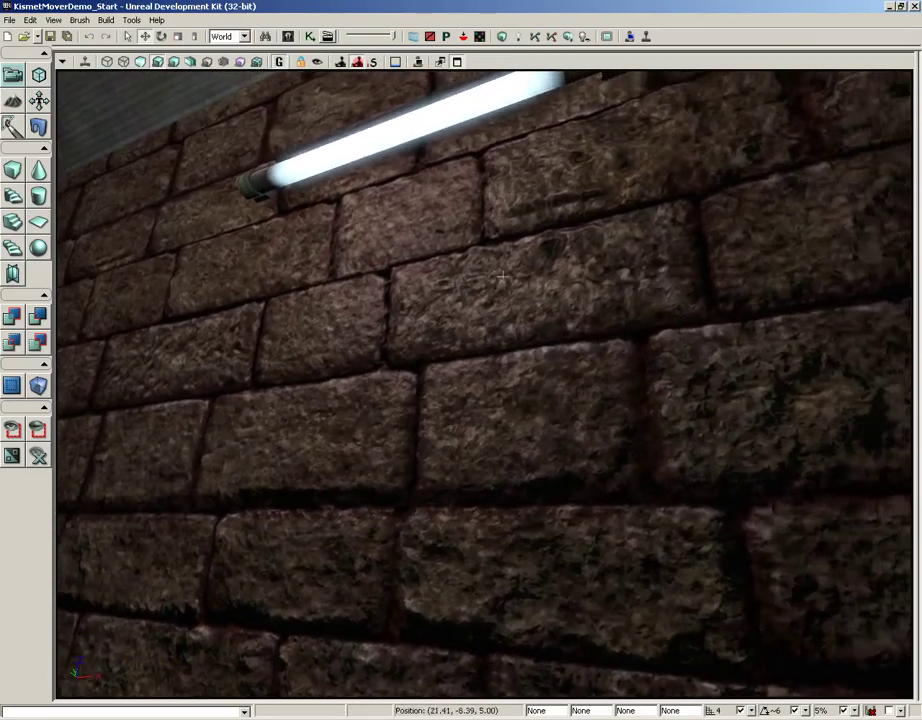
right_drag(535, 276, 519, 238)
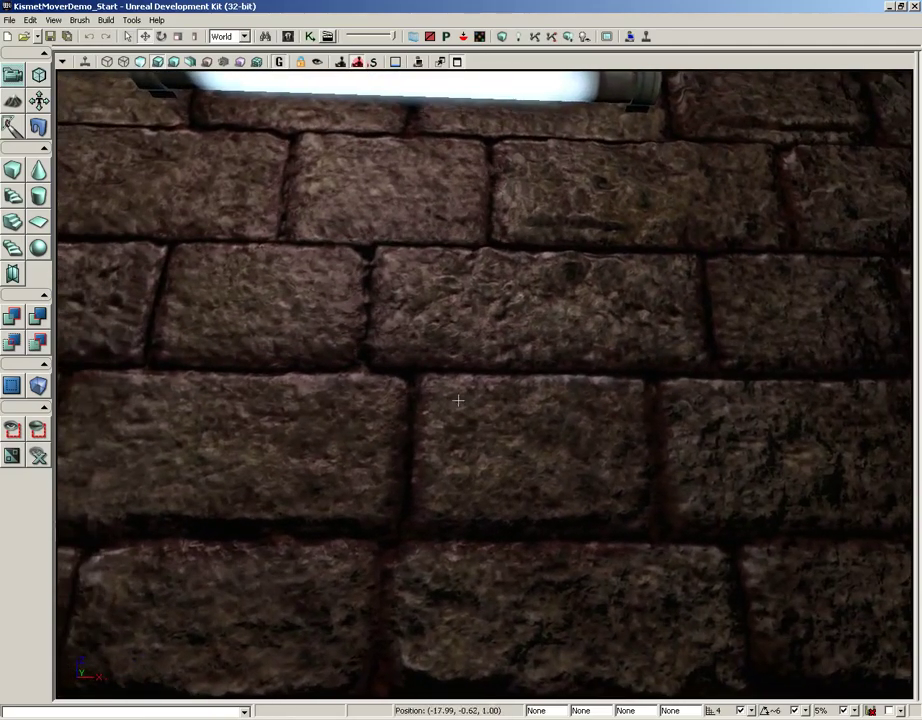
mouse_move(458, 400)
right_down()
mouse_move(445, 389)
mouse_move(457, 405)
right_up()
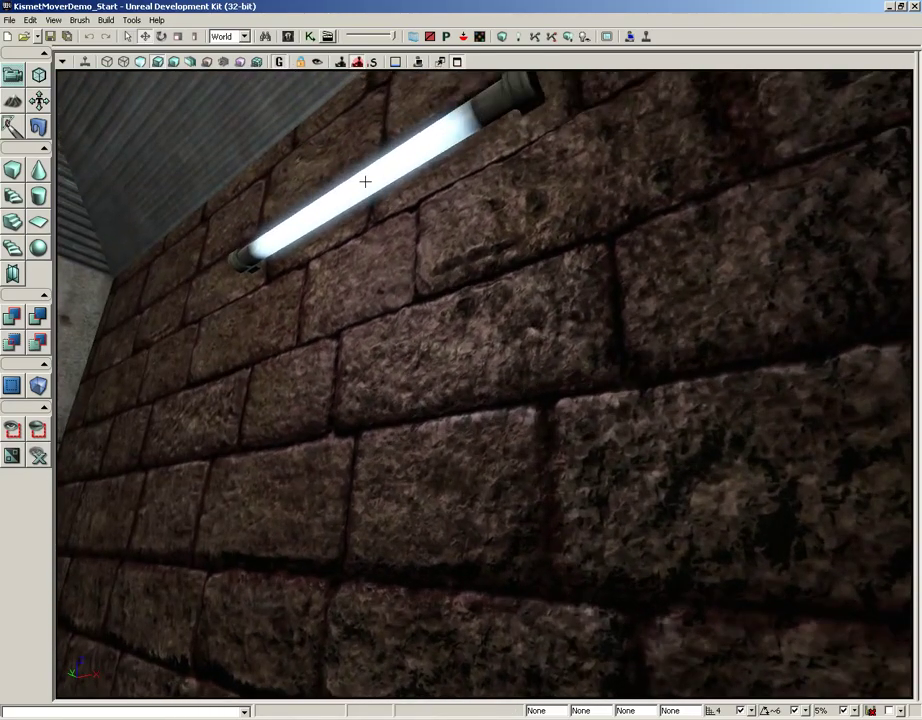
click(365, 181)
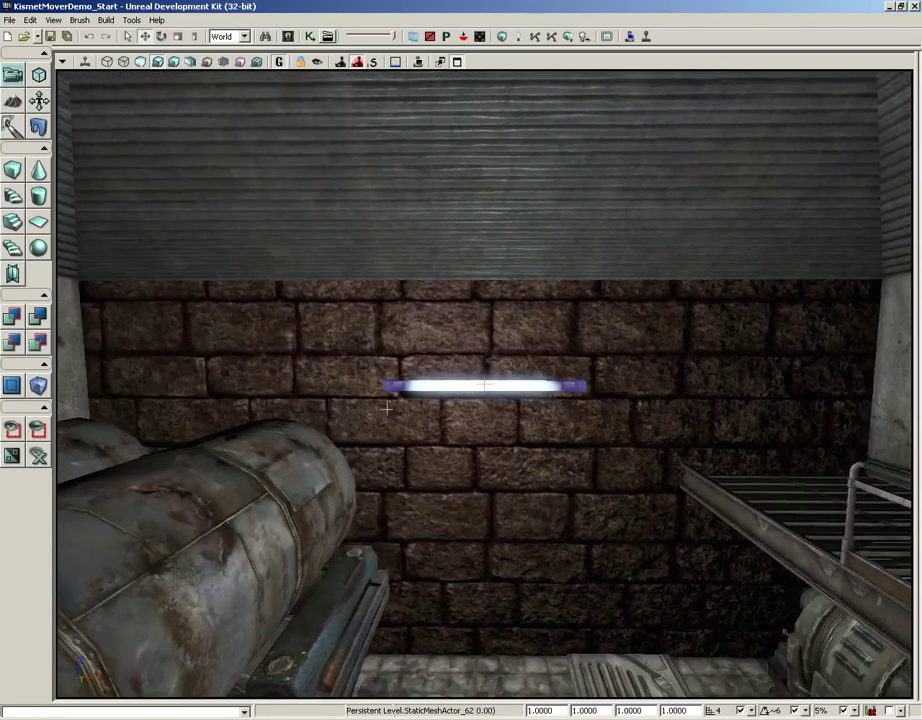
drag(386, 407, 380, 403)
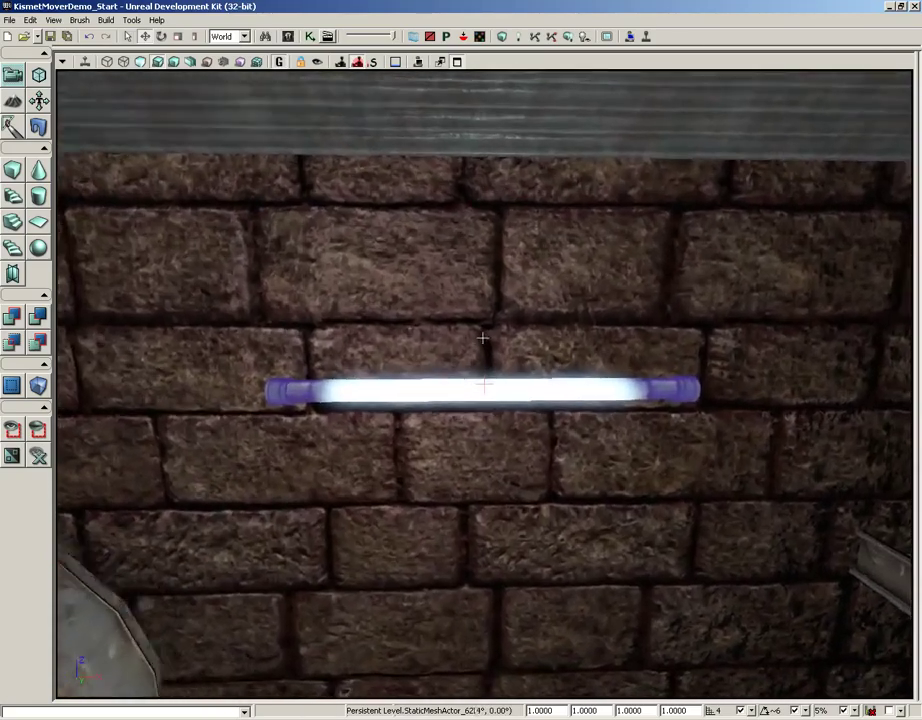
mouse_move(482, 338)
mouse_down()
mouse_move(482, 315)
mouse_move(474, 334)
mouse_up()
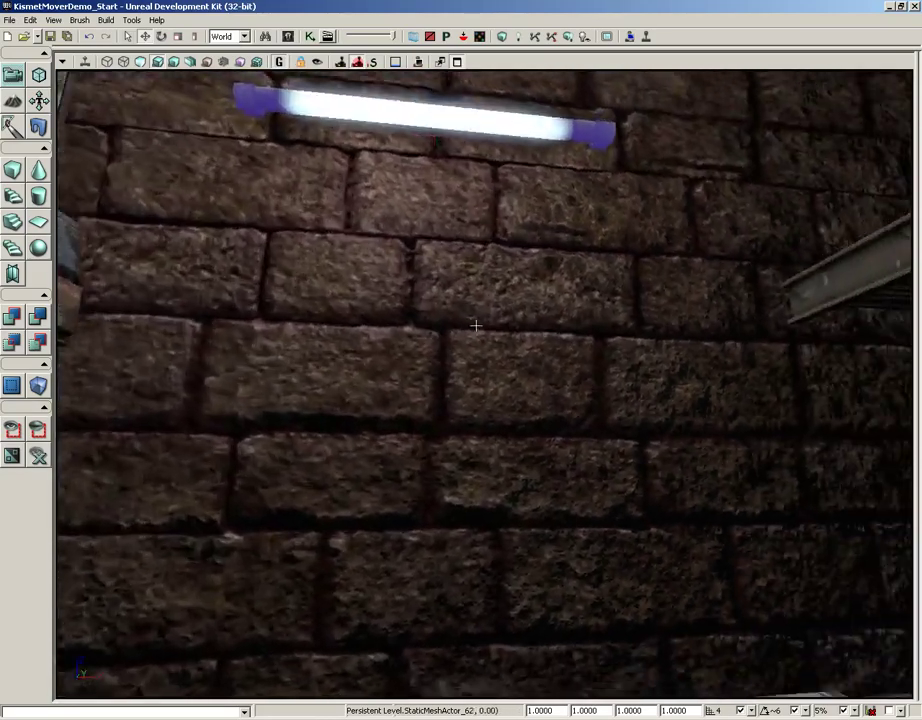
right_drag(475, 325, 472, 363)
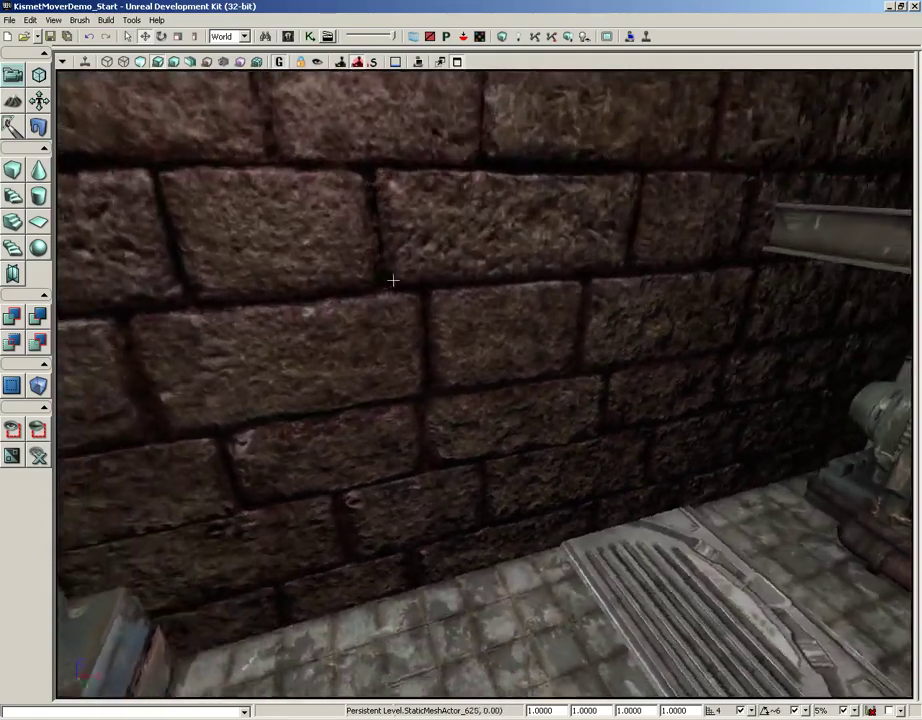
right_drag(392, 281, 477, 391)
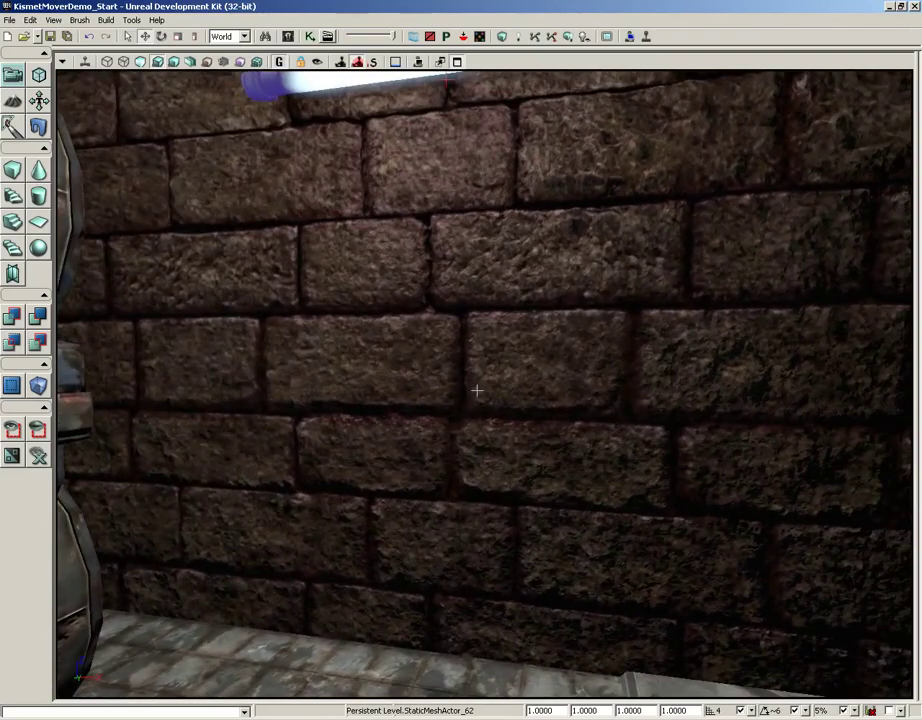